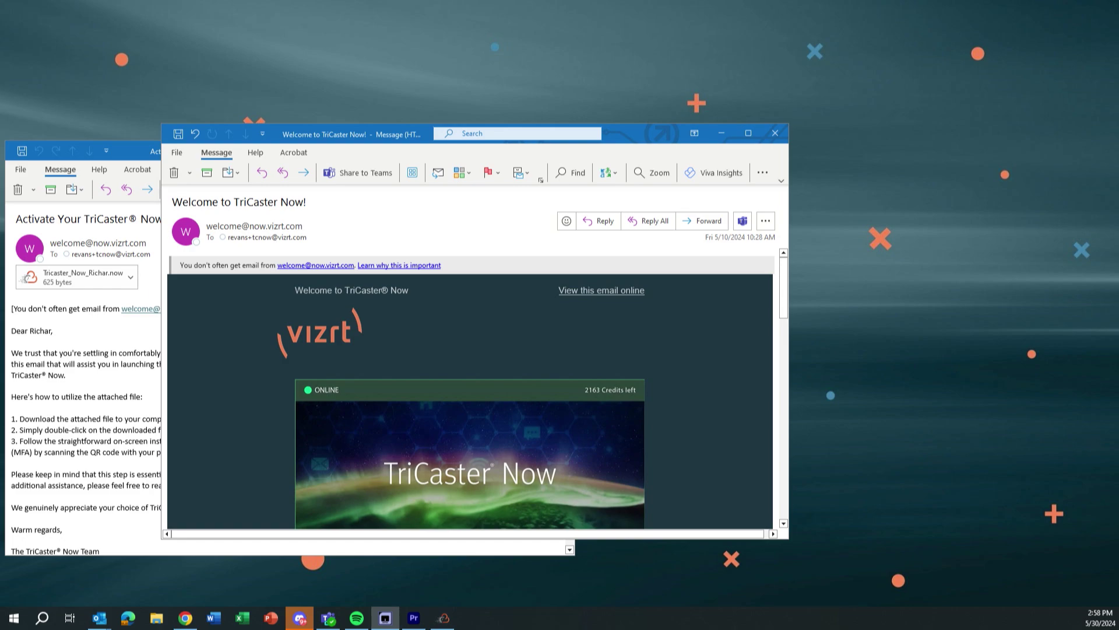
Bring the 'Welcome to TriCaster Now!' email window in front of the Activate message
{"action": "left_click", "coordinate": [746, 382]}
Scroll the Welcome email to the LaunchPad install and launch steps, then minimize it
{"action": "scroll", "coordinate": [746, 382], "scroll_direction": "down", "scroll_amount": 4}
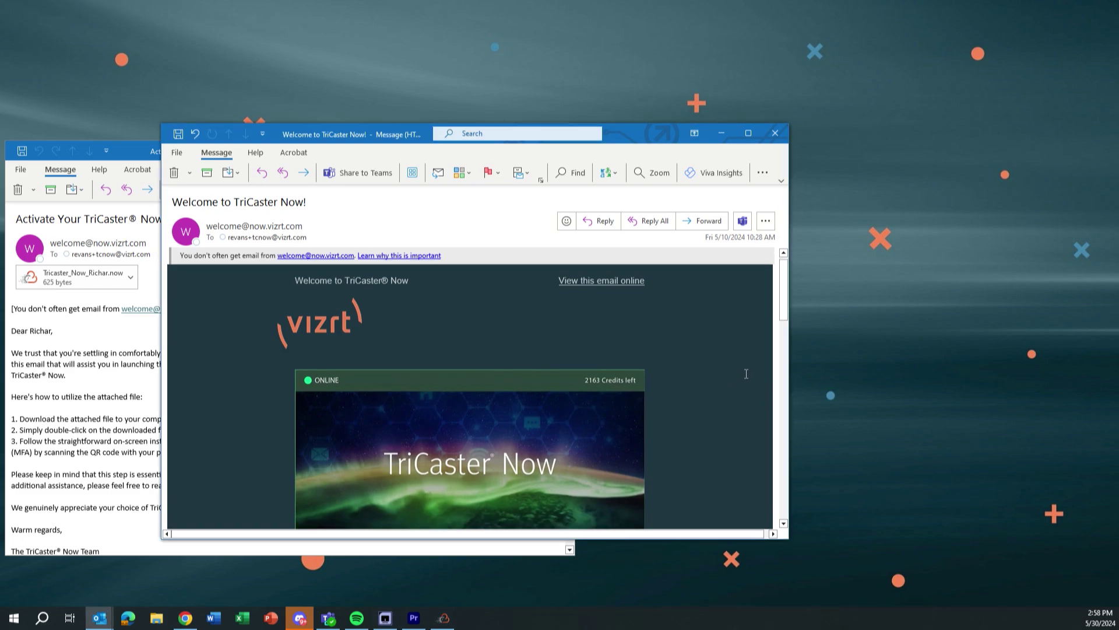
{"action": "scroll", "coordinate": [744, 379], "scroll_direction": "down", "scroll_amount": 6}
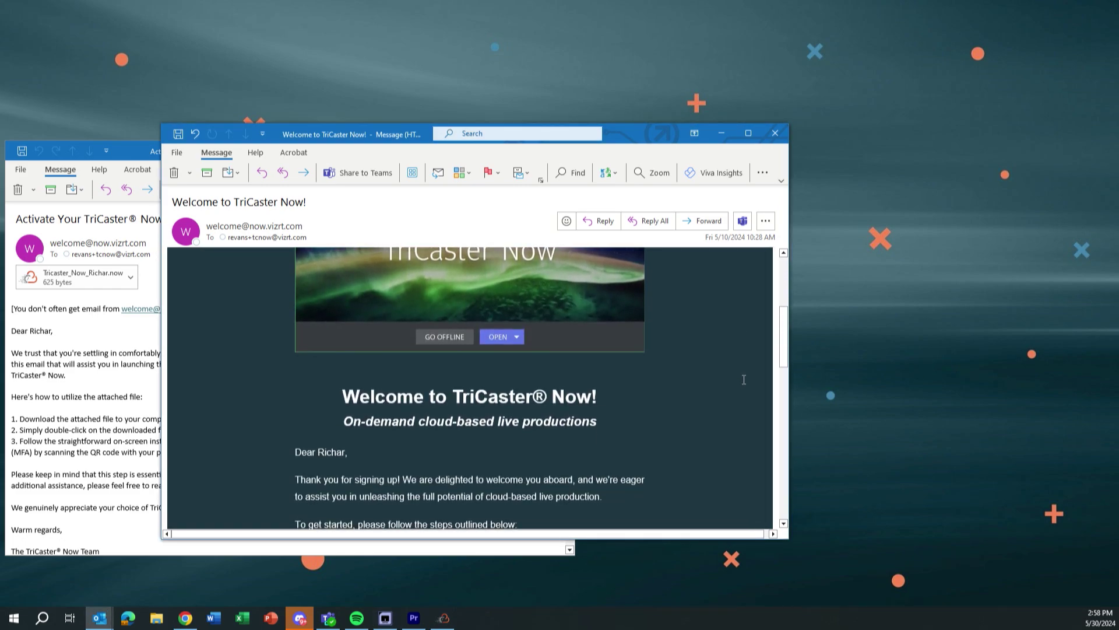
{"action": "scroll", "coordinate": [745, 378], "scroll_direction": "down", "scroll_amount": 1}
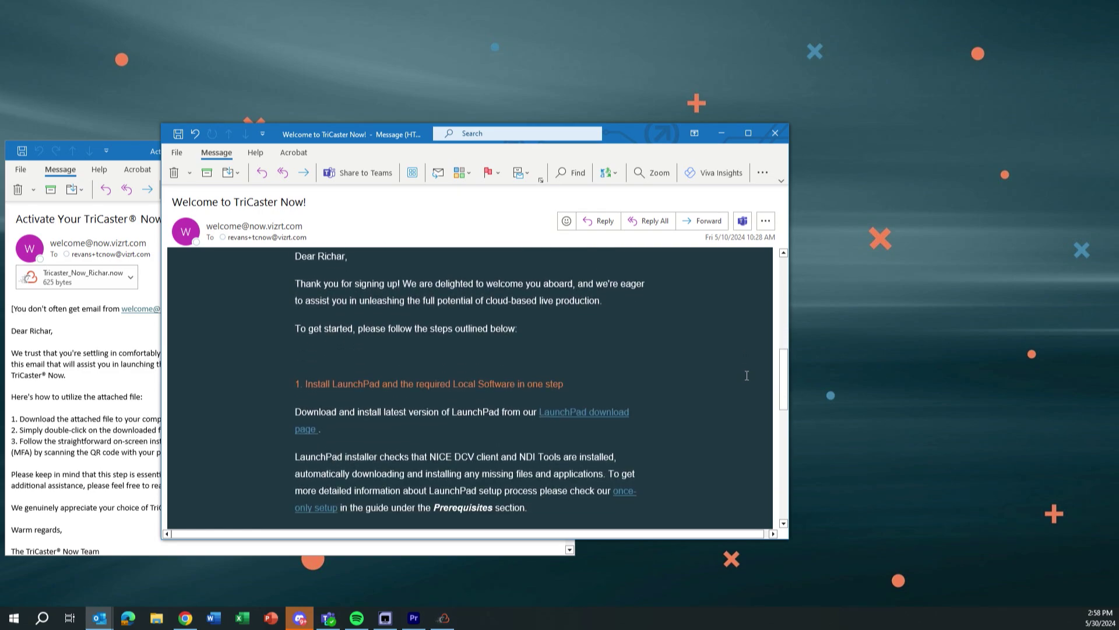
{"action": "scroll", "coordinate": [746, 375], "scroll_direction": "down", "scroll_amount": 1}
{"action": "scroll", "coordinate": [745, 374], "scroll_direction": "down", "scroll_amount": 1}
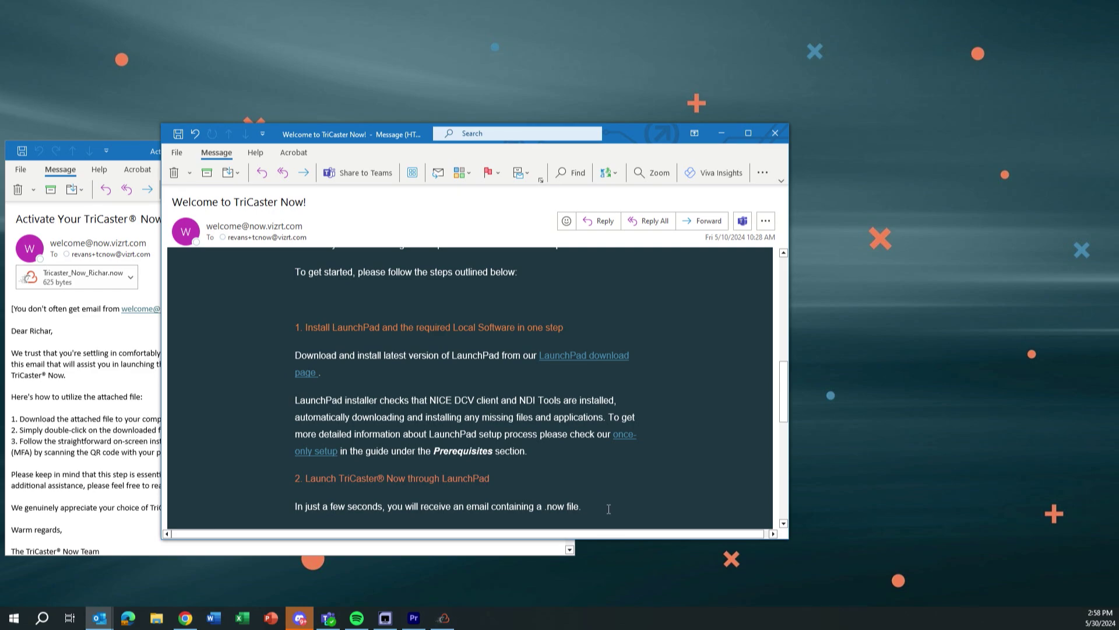
{"action": "left_click", "coordinate": [721, 133]}
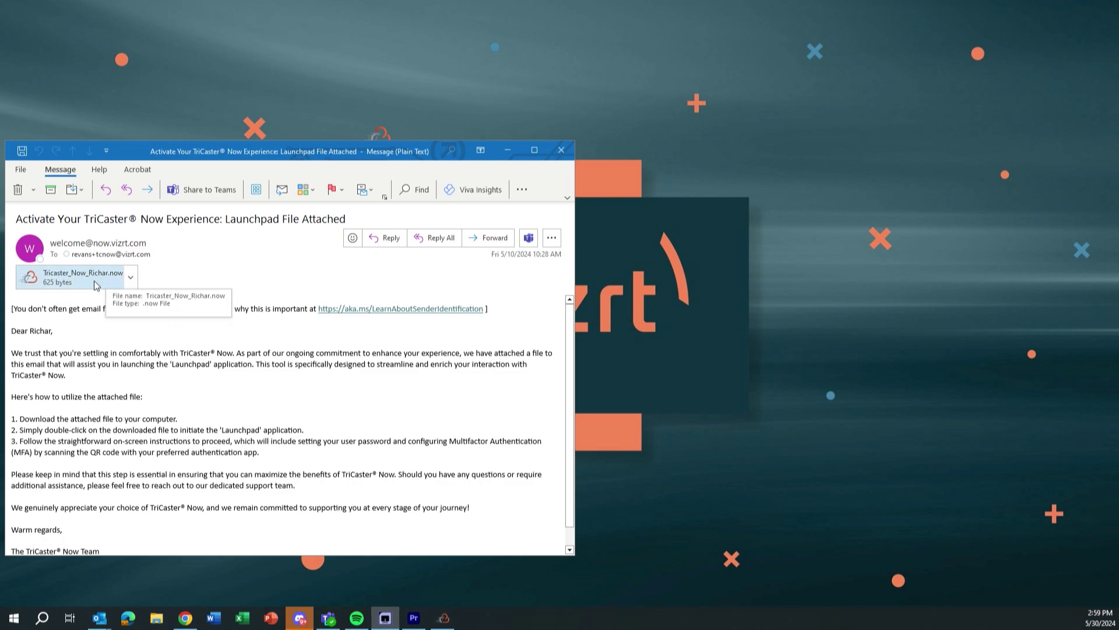
Save the .now attachment to the desktop, minimize the Activate email, and launch the .now file
{"action": "left_click_drag", "start_coordinate": [94, 281], "coordinate": [370, 133]}
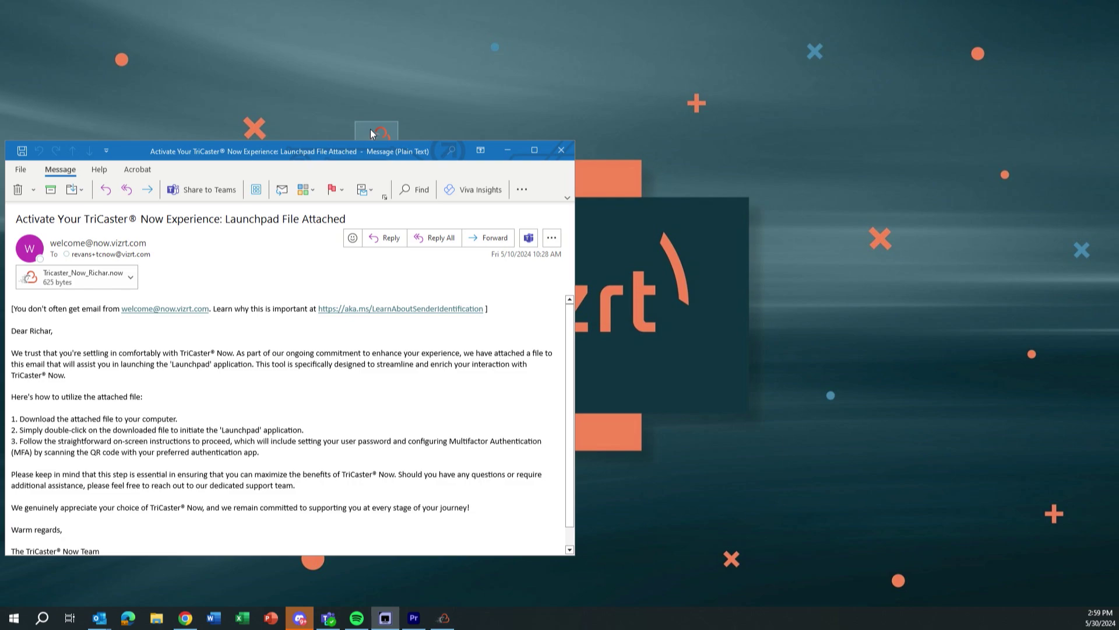
{"action": "left_click", "coordinate": [511, 152]}
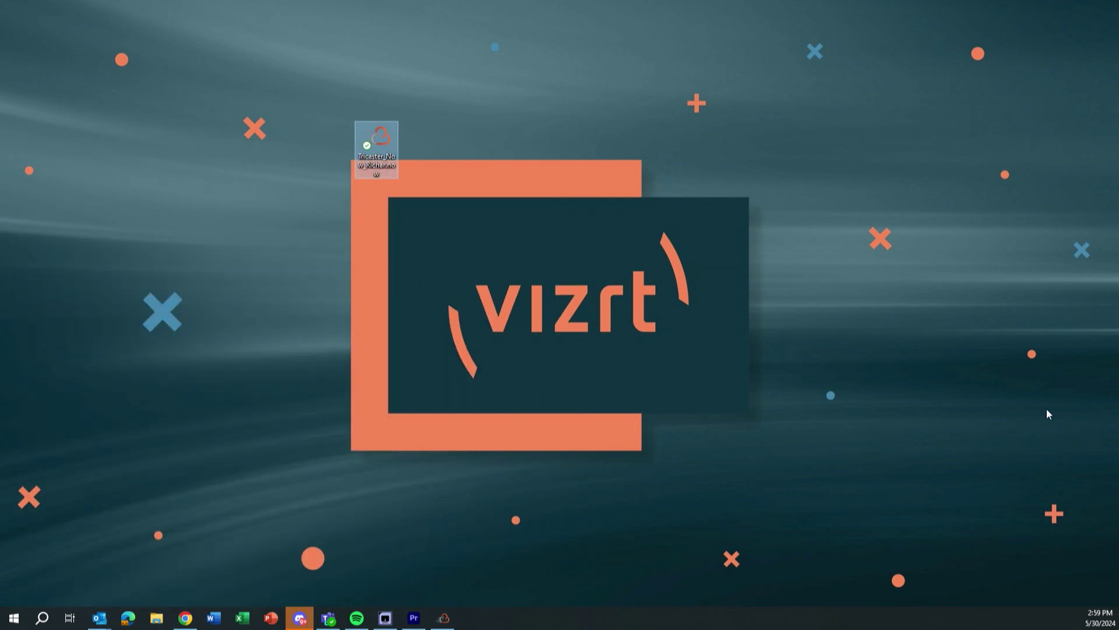
{"action": "double_click", "coordinate": [377, 140]}
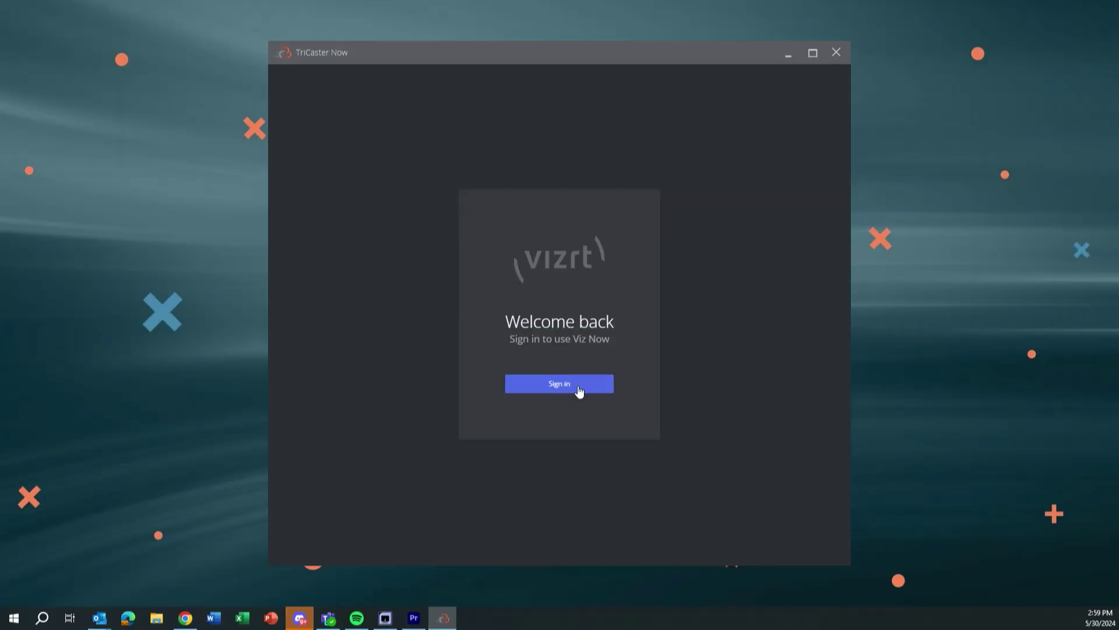
Sign in to TriCaster Now with the saved email address and the account password
{"action": "left_click", "coordinate": [579, 391]}
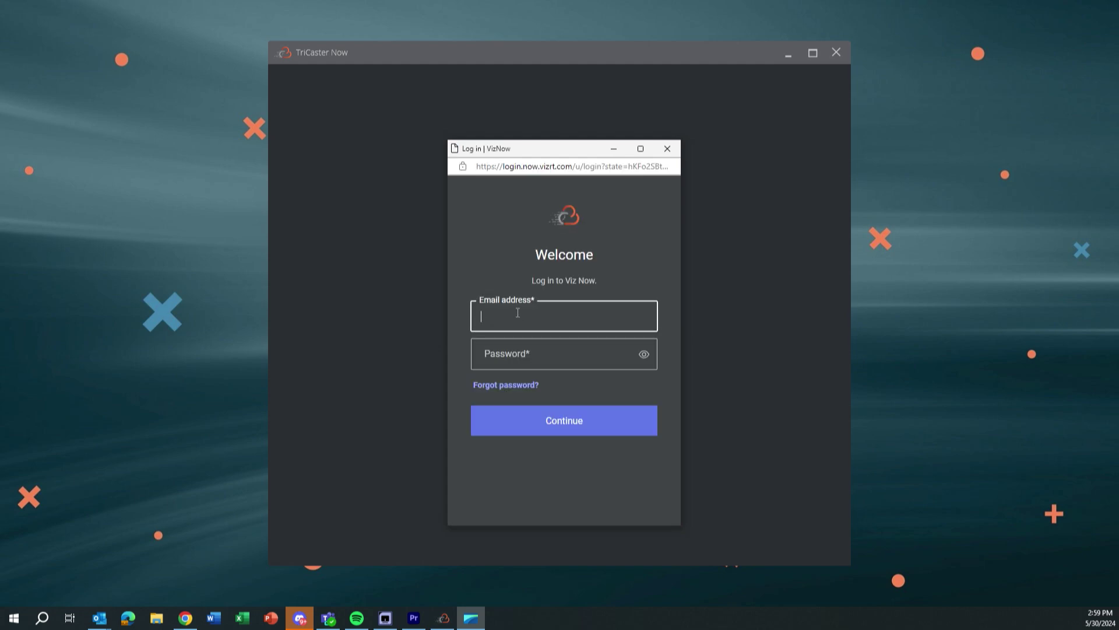
{"action": "left_click", "coordinate": [518, 310]}
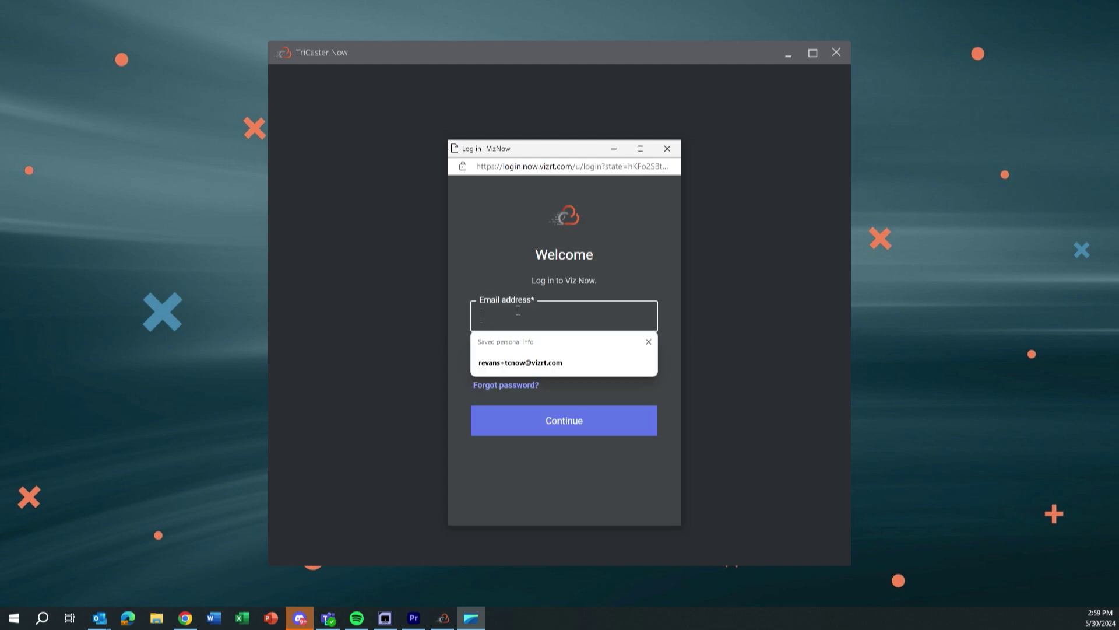
{"action": "left_click", "coordinate": [542, 362]}
{"action": "left_click", "coordinate": [582, 359]}
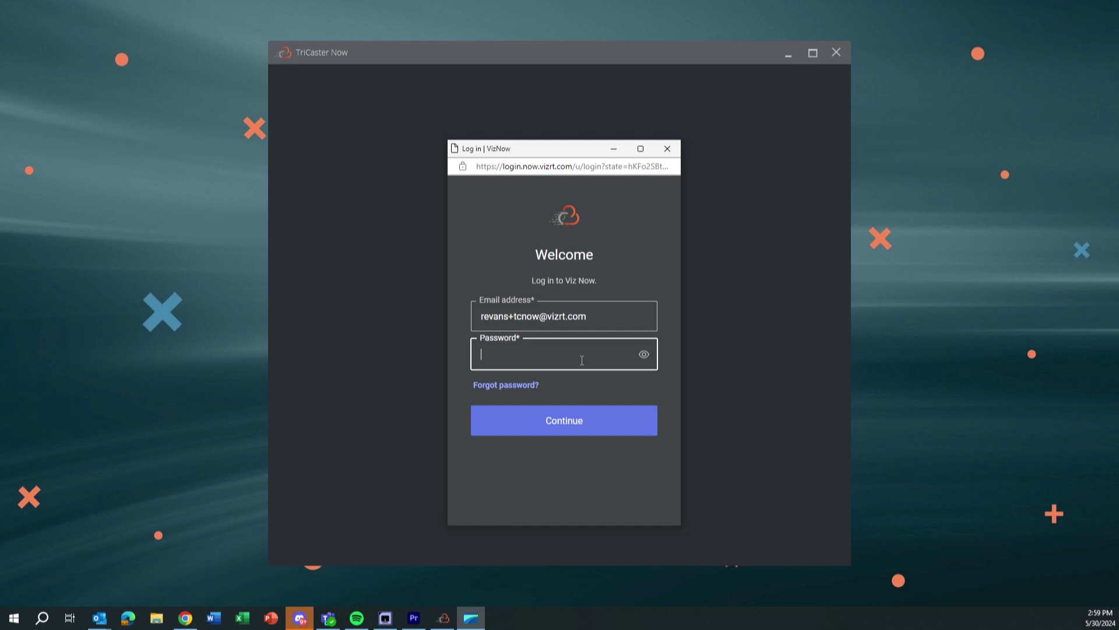
{"action": "type", "text": "•••••••••••••••••"}
{"action": "left_click", "coordinate": [581, 422]}
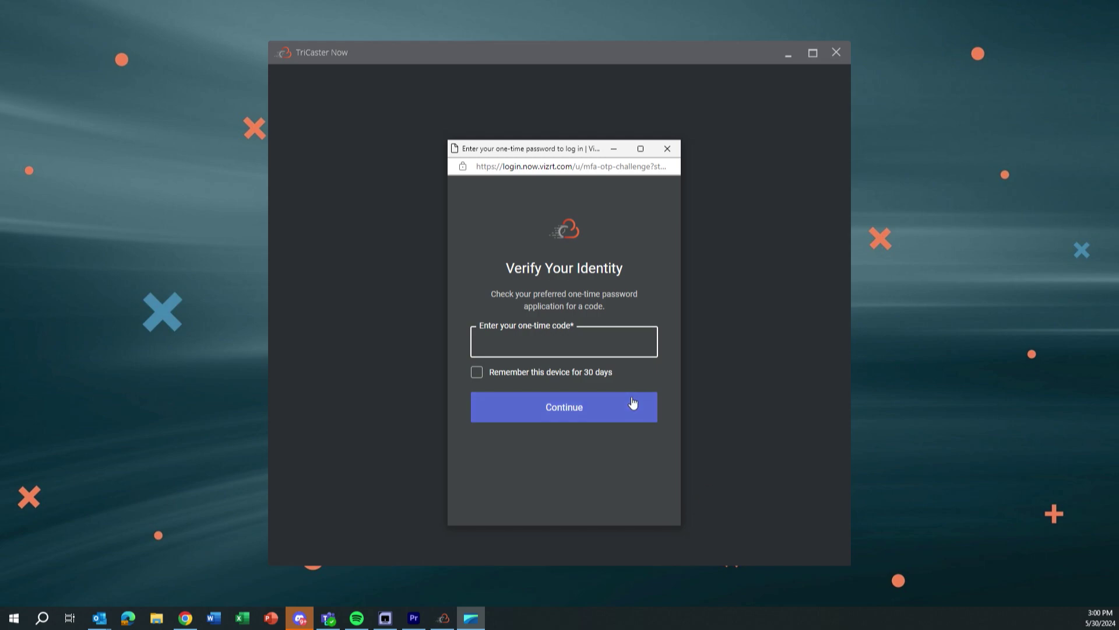
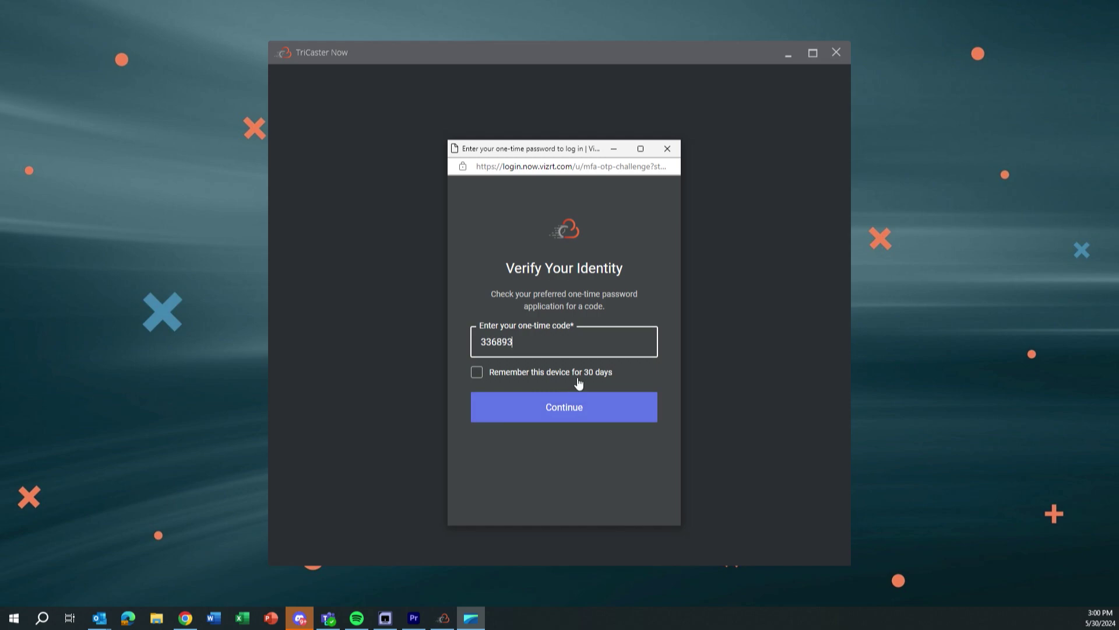
Enter the one-time verification code and remember this device for 30 days
{"action": "left_click", "coordinate": [575, 375]}
{"action": "left_click", "coordinate": [578, 419]}
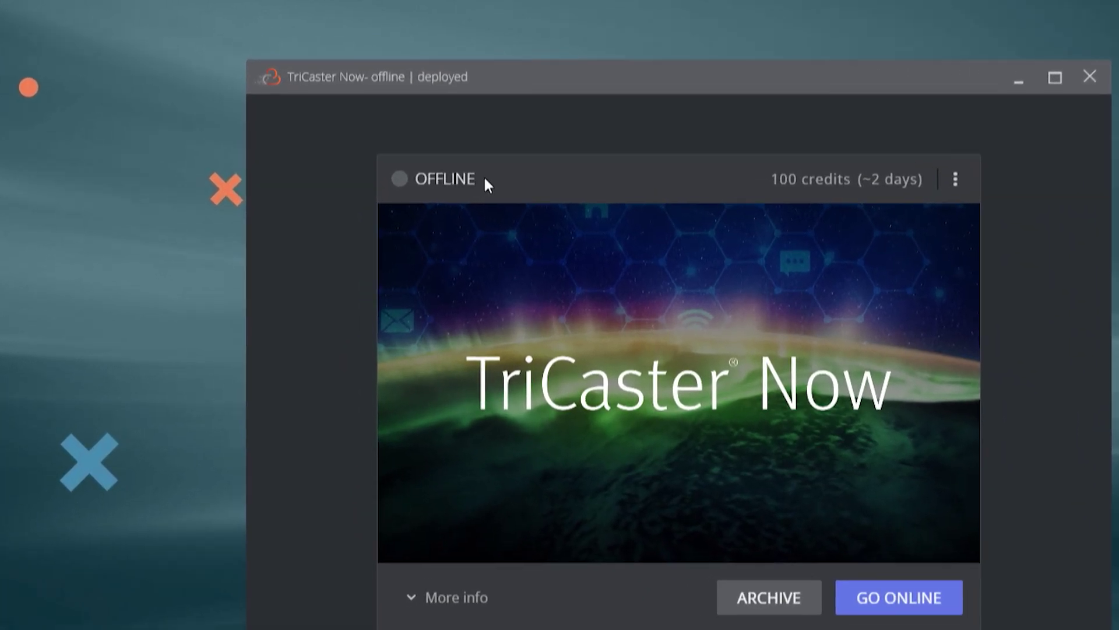
Highlight the OFFLINE status and 100 credits (~2 days), then expand the instance's More info details
{"action": "left_click_drag", "start_coordinate": [457, 151], "coordinate": [387, 156]}
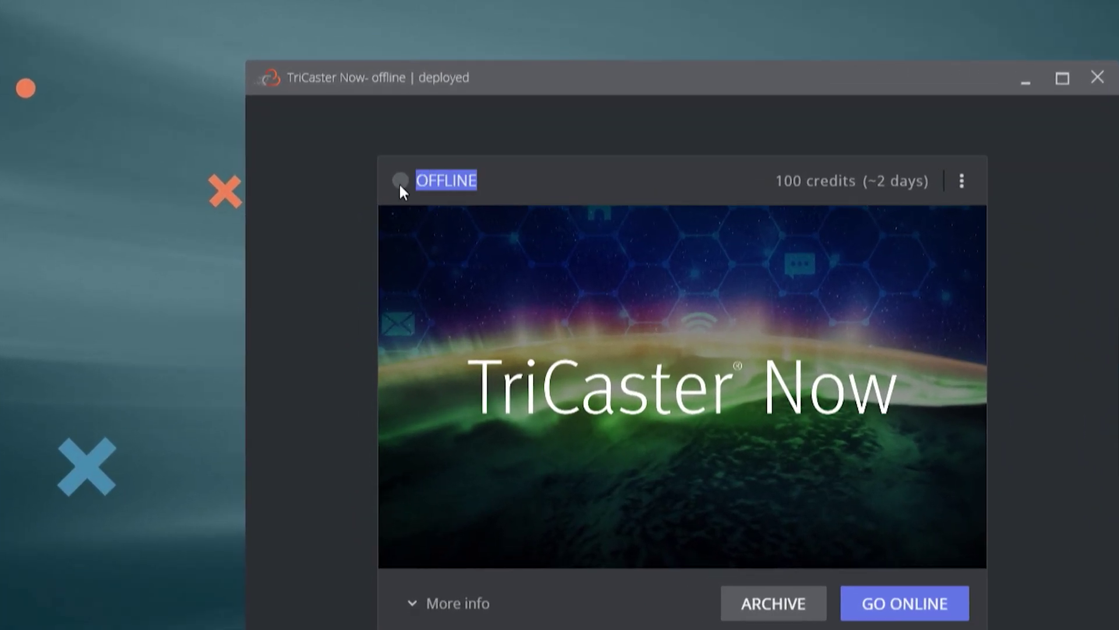
{"action": "left_click", "coordinate": [506, 173]}
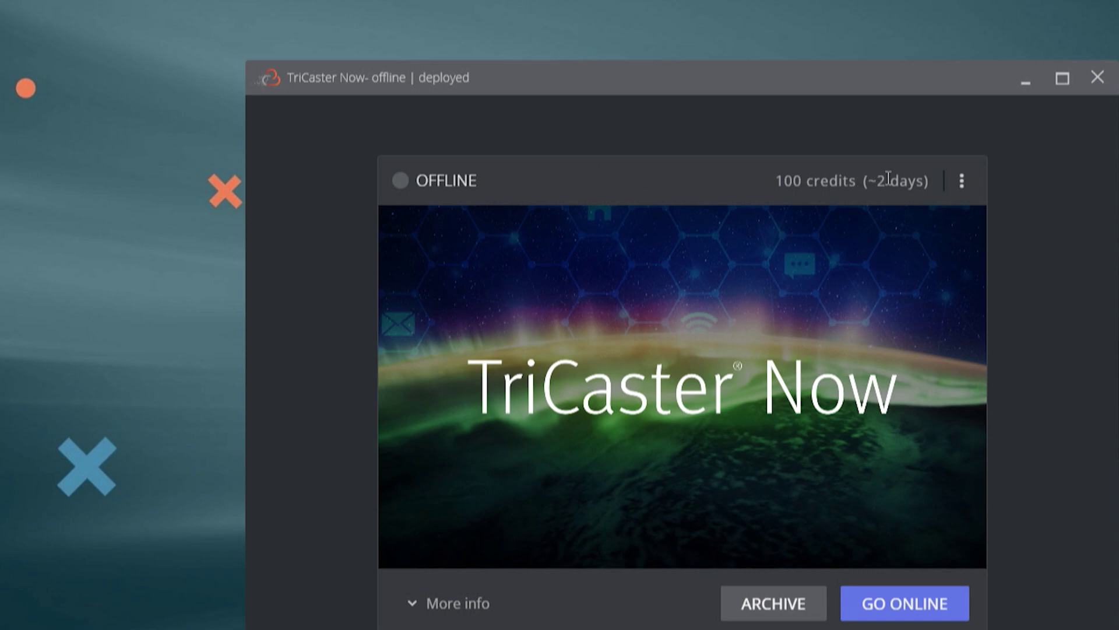
{"action": "left_click_drag", "start_coordinate": [939, 187], "coordinate": [763, 185]}
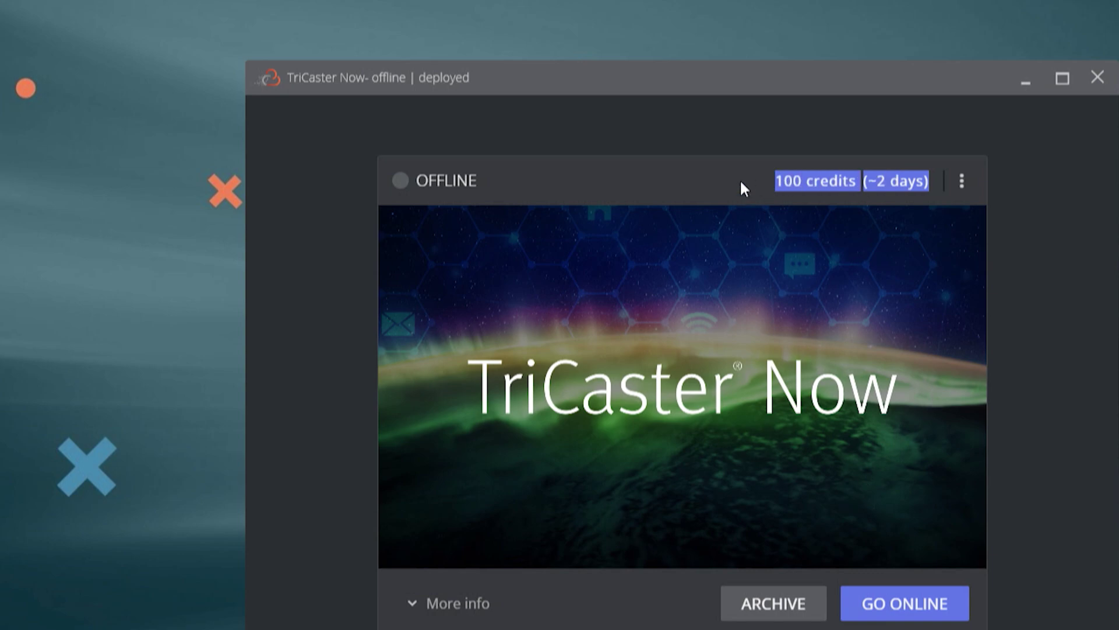
{"action": "left_click", "coordinate": [741, 183]}
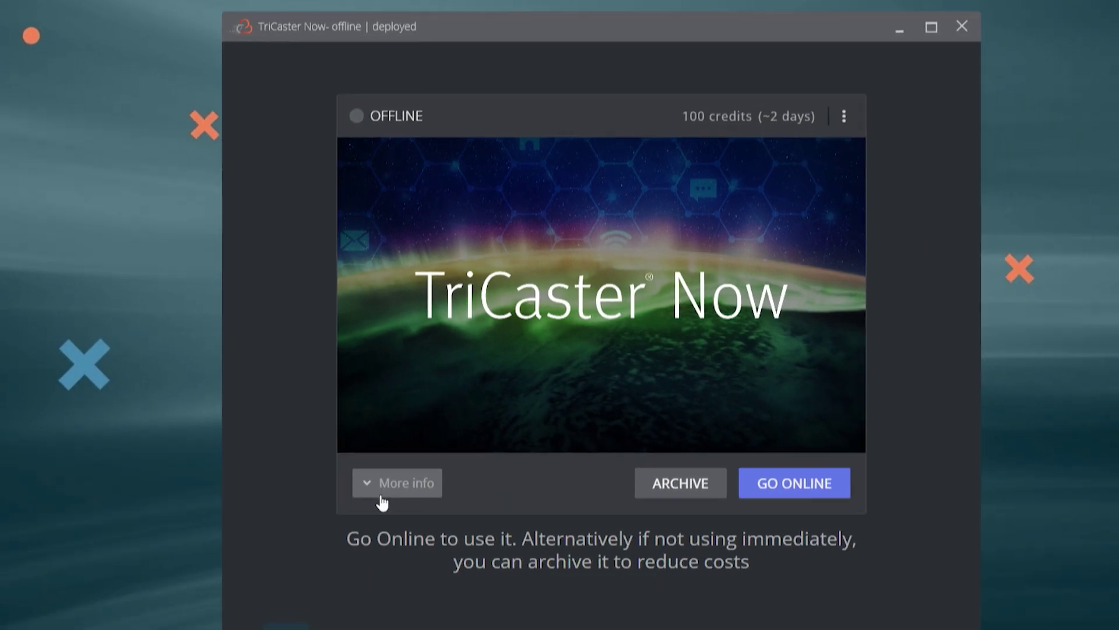
{"action": "left_click", "coordinate": [431, 606]}
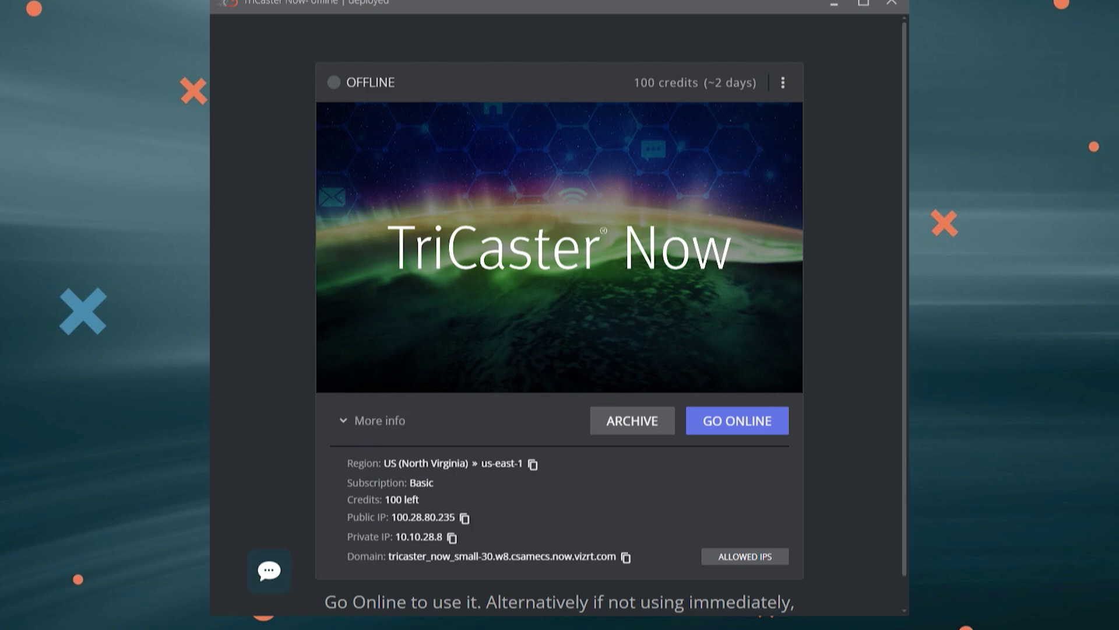
Scroll through the instance details, then collapse More info again
{"action": "scroll", "coordinate": [482, 516], "scroll_direction": "down", "scroll_amount": 1}
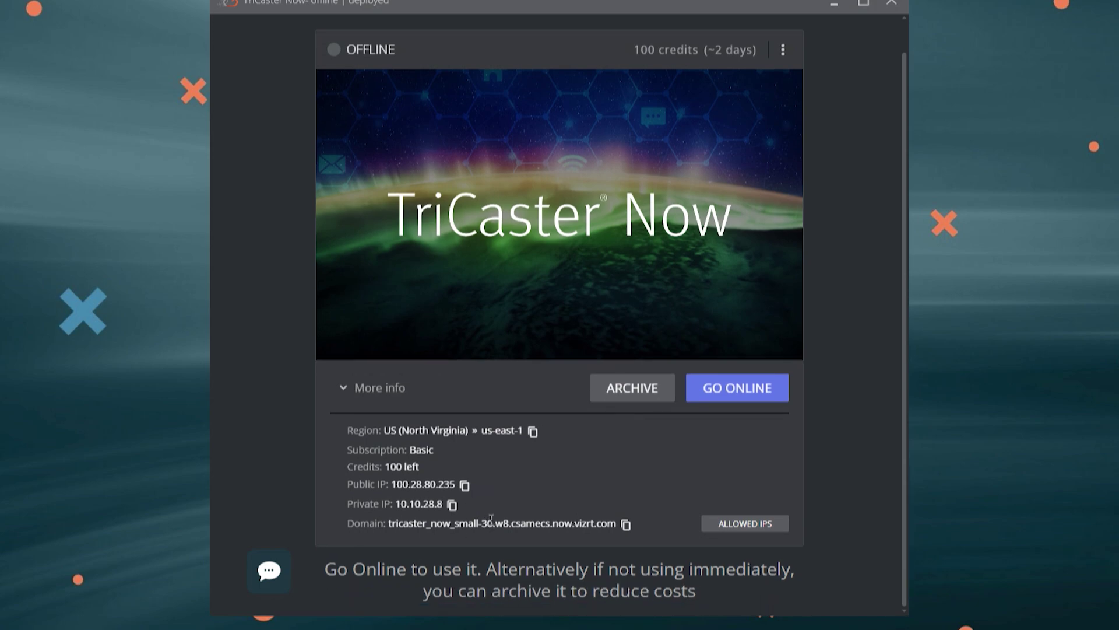
{"action": "scroll", "coordinate": [454, 510], "scroll_direction": "up", "scroll_amount": 1}
{"action": "left_click", "coordinate": [373, 421]}
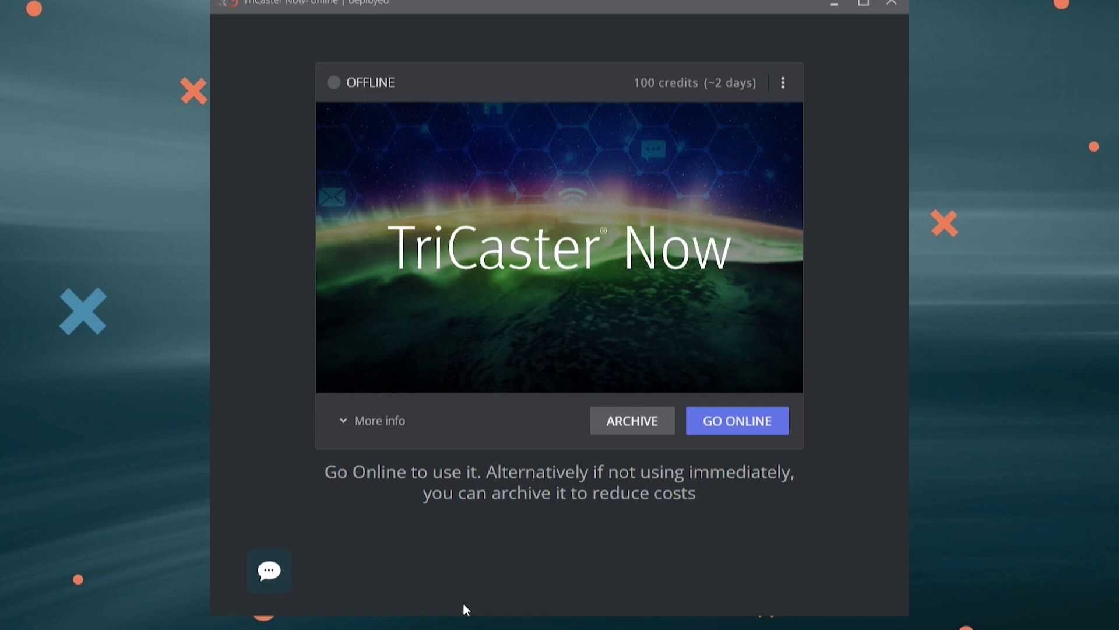
Bring the TriCaster Now instance online, then check and dismiss the list of openable applications
{"action": "left_click", "coordinate": [765, 421]}
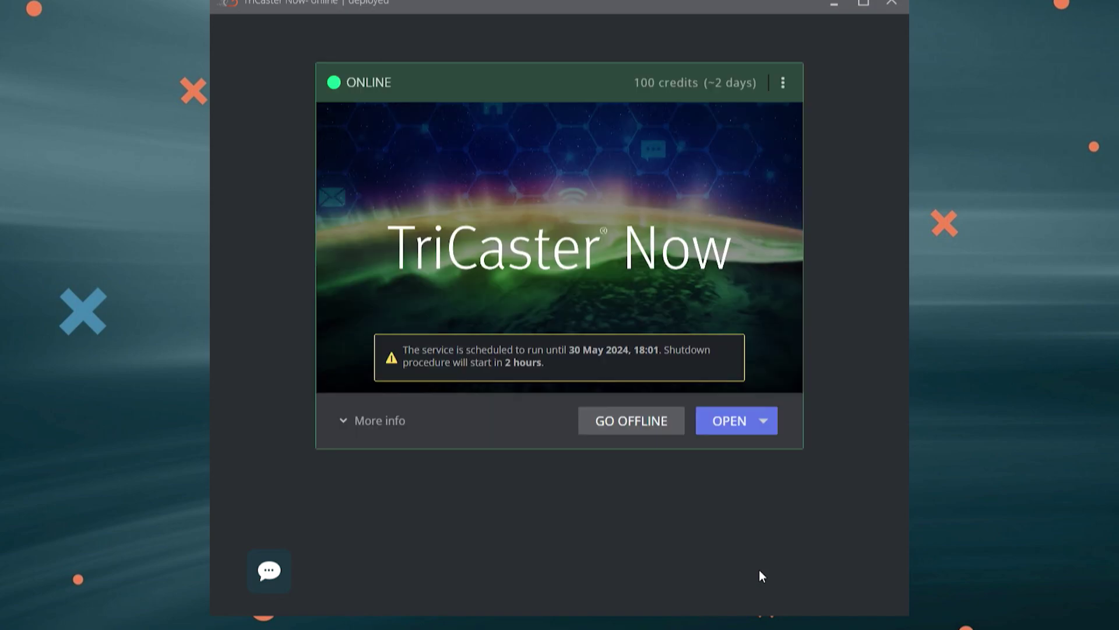
{"action": "left_click", "coordinate": [764, 422]}
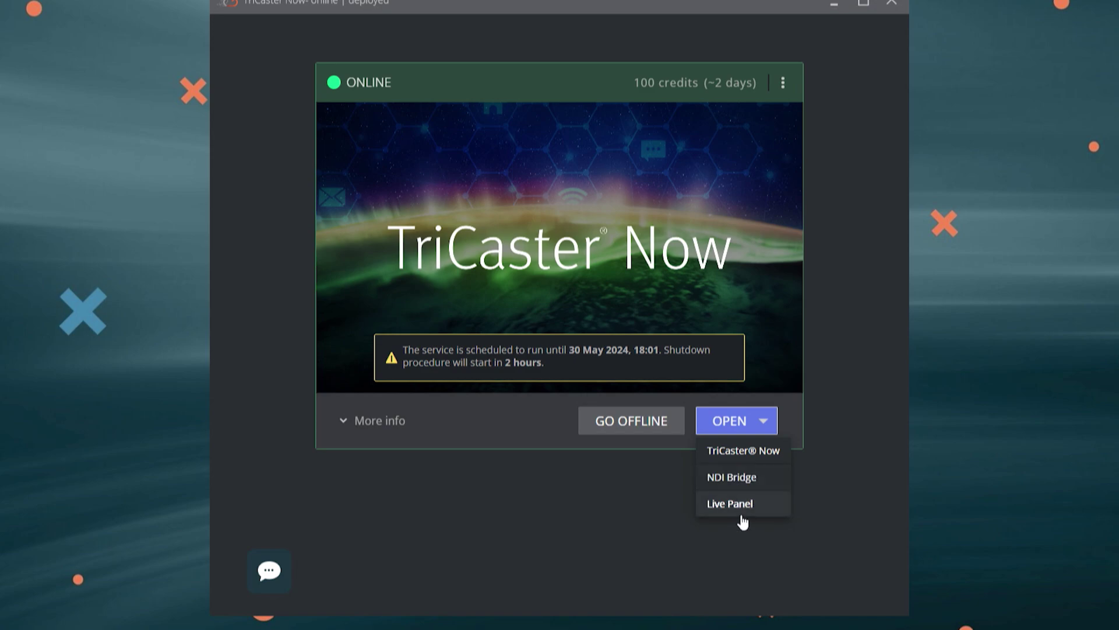
{"action": "left_click", "coordinate": [816, 488]}
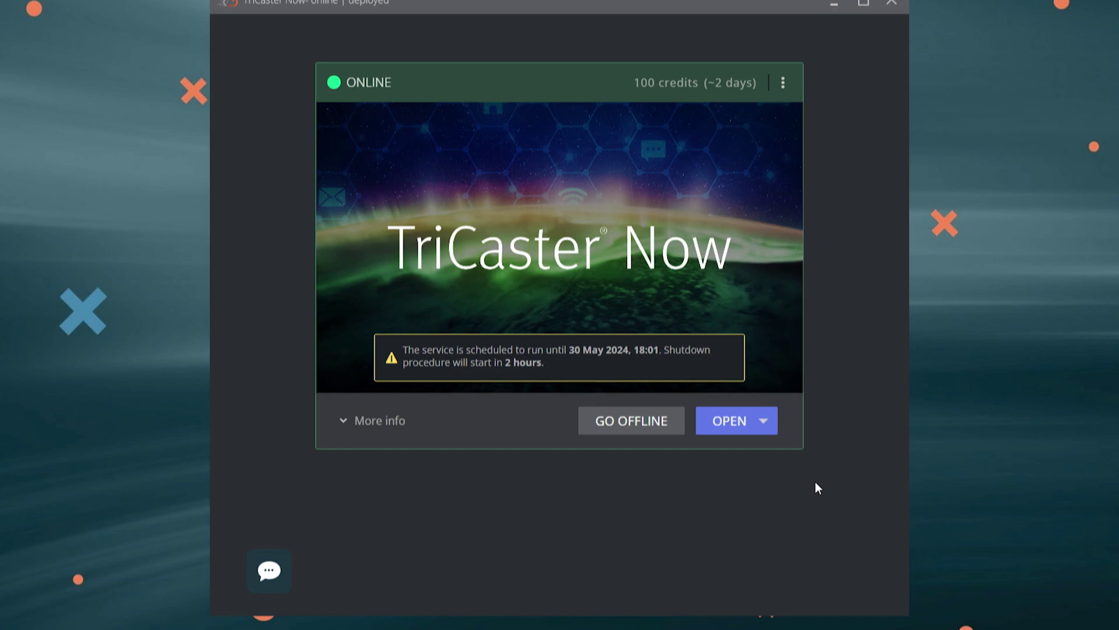
Launch TriCaster® Now from the OPEN dropdown to start the NICE DCV remote session
{"action": "left_click", "coordinate": [763, 424]}
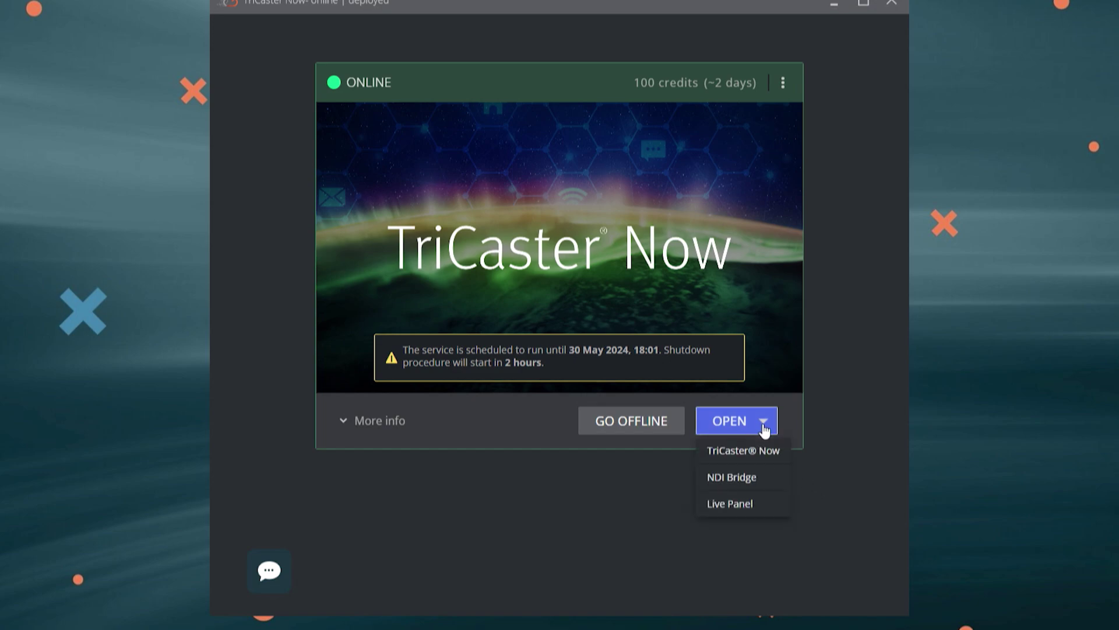
{"action": "left_click", "coordinate": [753, 450]}
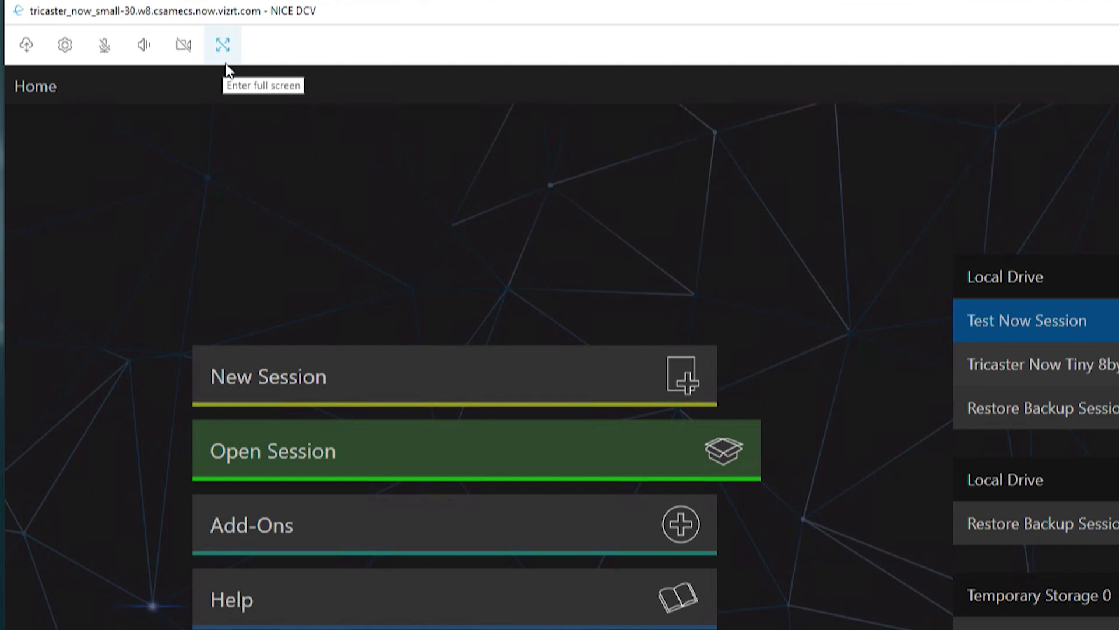
Switch the DCV remote view to full screen across a single monitor
{"action": "left_click", "coordinate": [151, 44]}
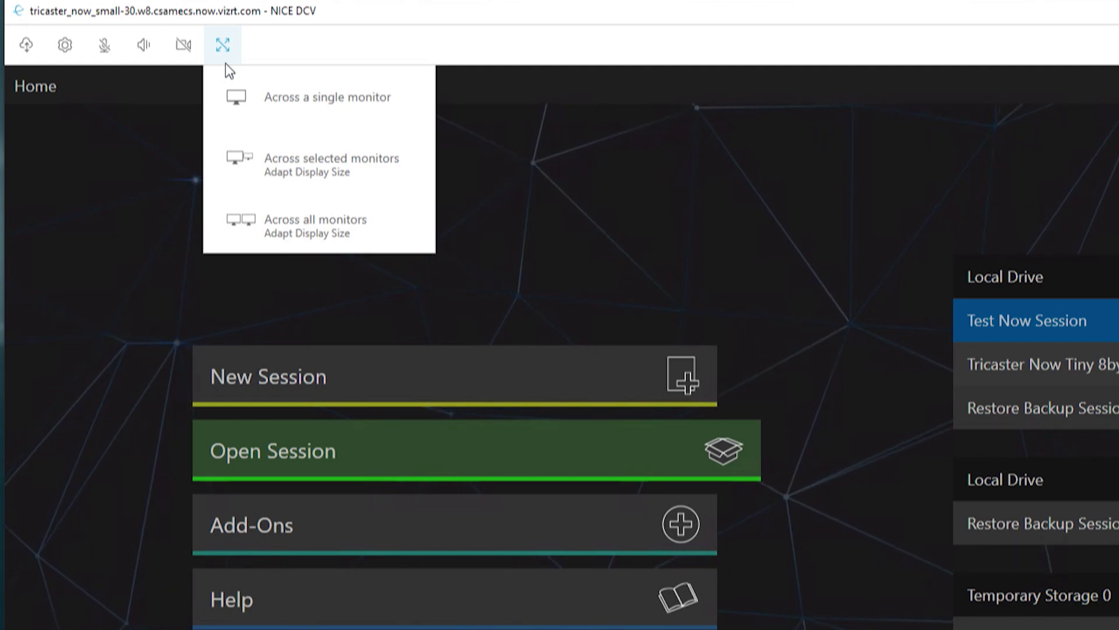
{"action": "left_click", "coordinate": [284, 105]}
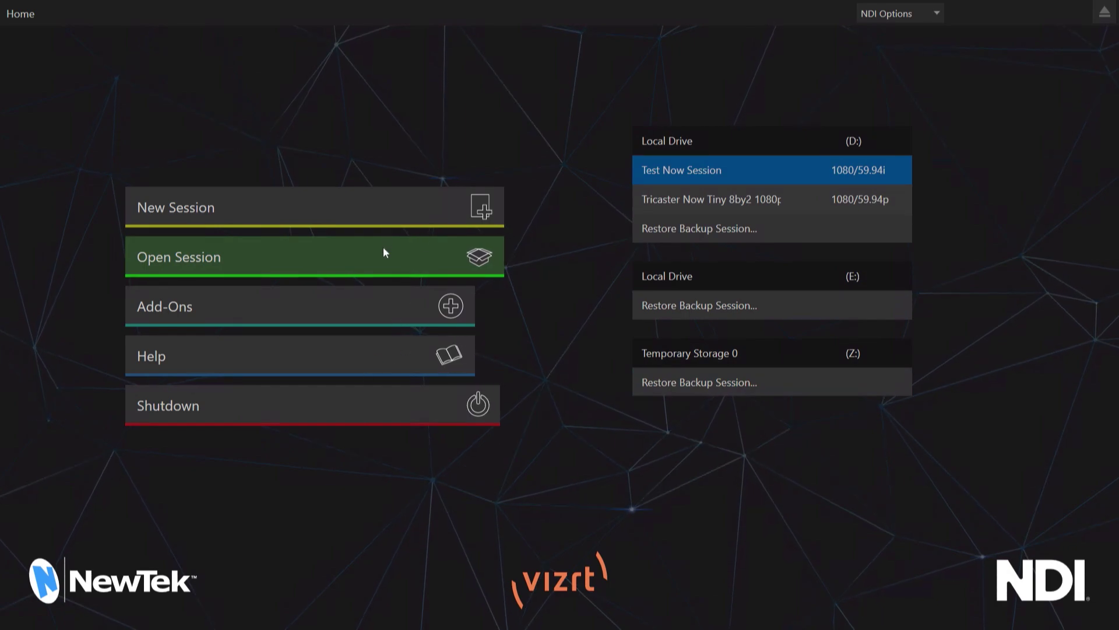
Open Test Now Session, collapse the M/E 1 rows, show DDR 1 controls, and toggle the M/E 4 panel
{"action": "left_click", "coordinate": [757, 171]}
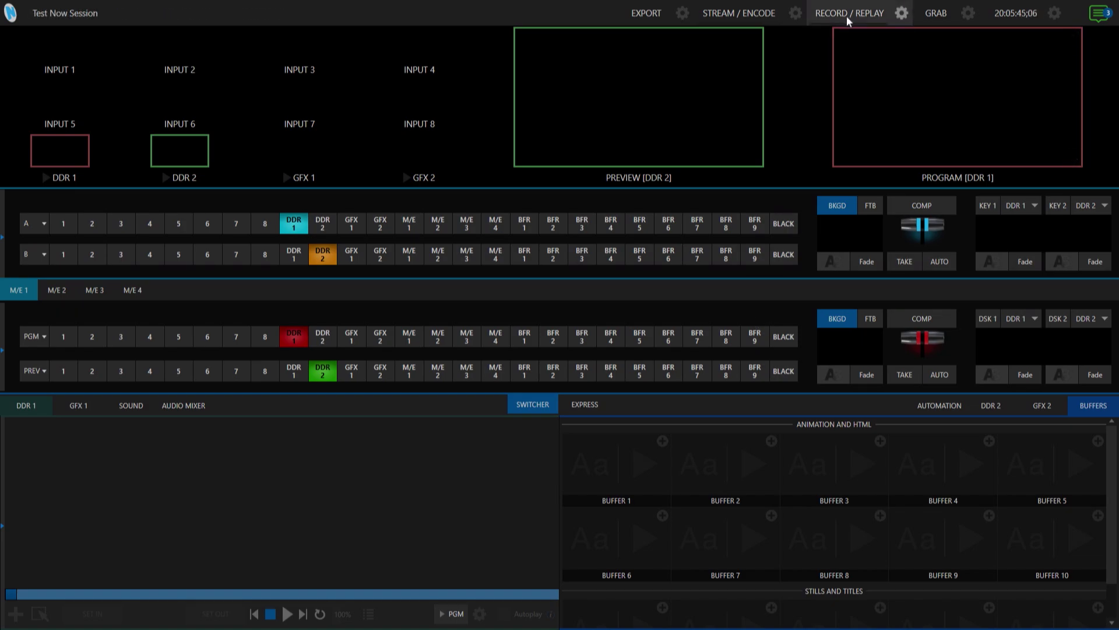
{"action": "left_click", "coordinate": [26, 292]}
{"action": "left_click", "coordinate": [37, 408]}
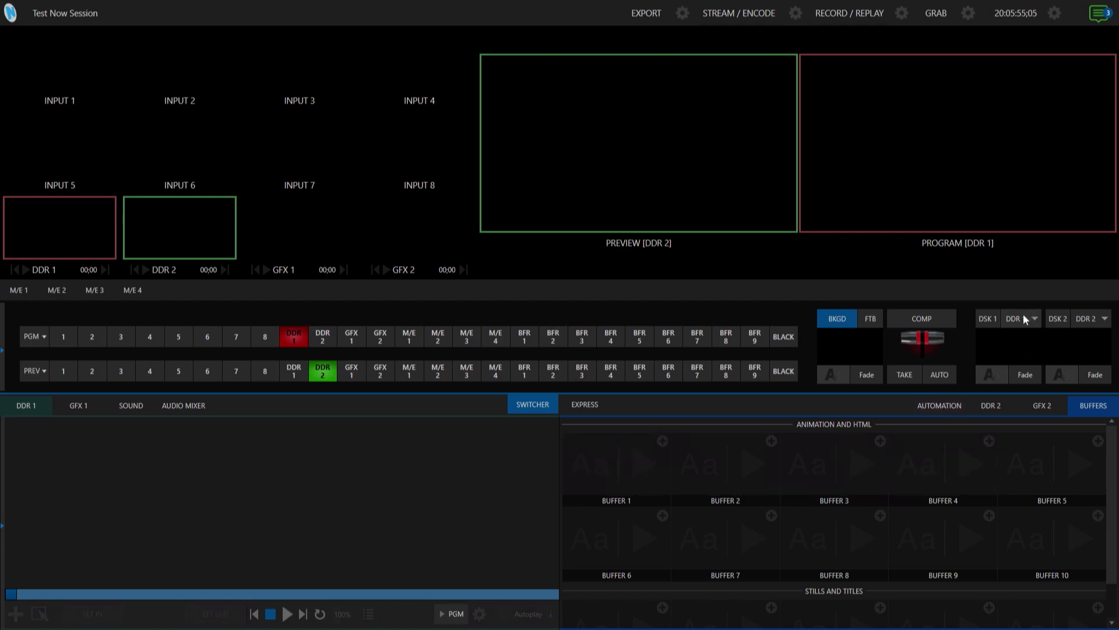
{"action": "left_click", "coordinate": [129, 290]}
{"action": "left_click", "coordinate": [139, 293]}
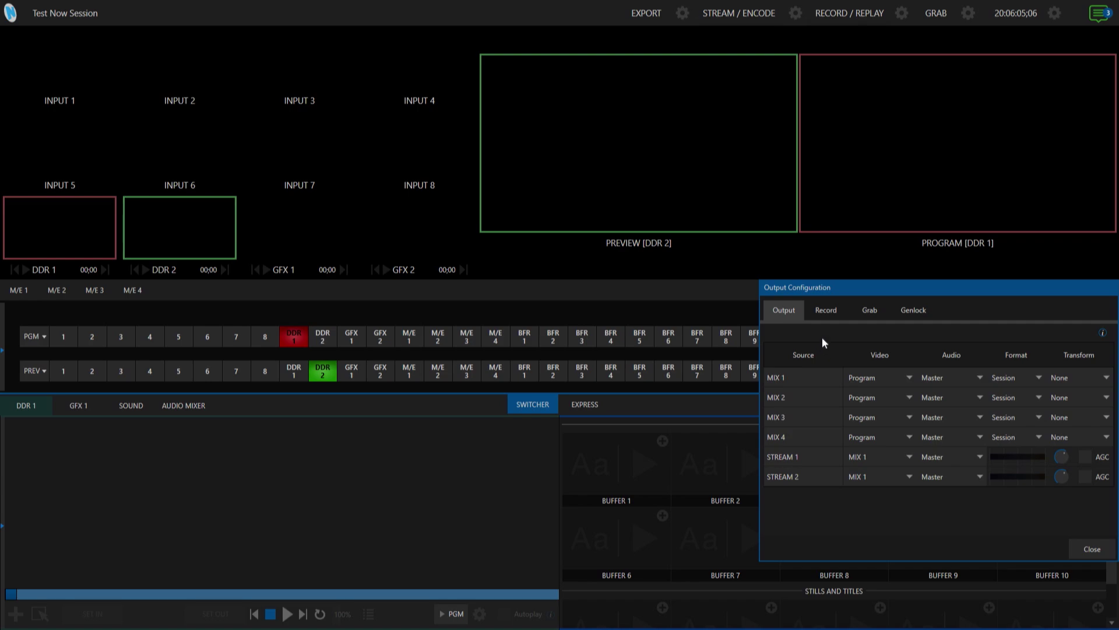
Review the Record and Output settings, close Output Configuration, and open the File menu
{"action": "left_click", "coordinate": [833, 314]}
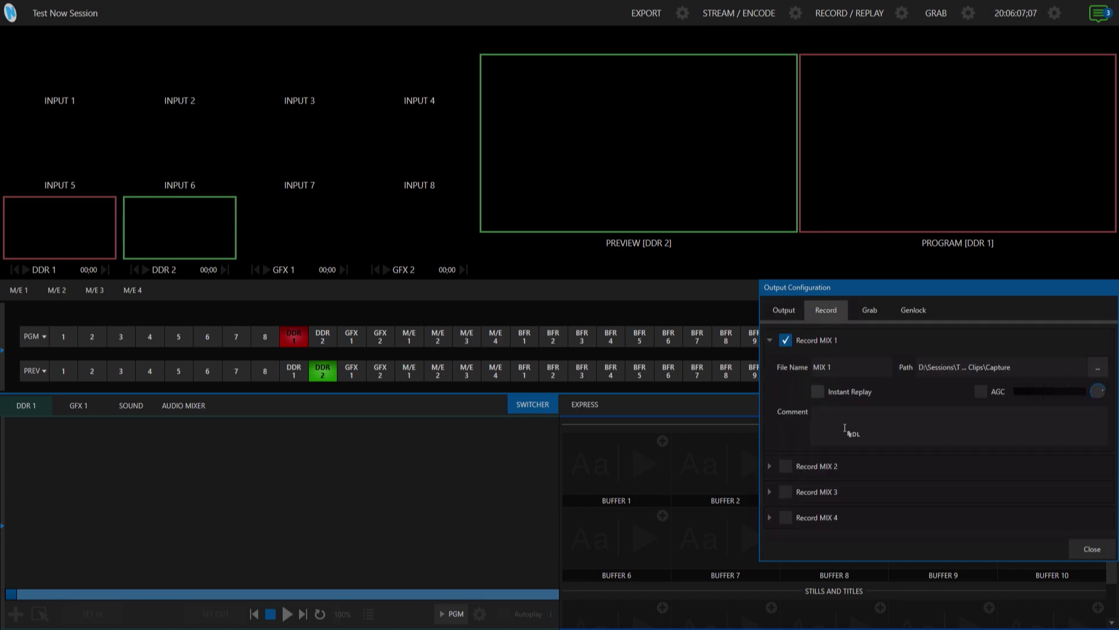
{"action": "left_click", "coordinate": [784, 311]}
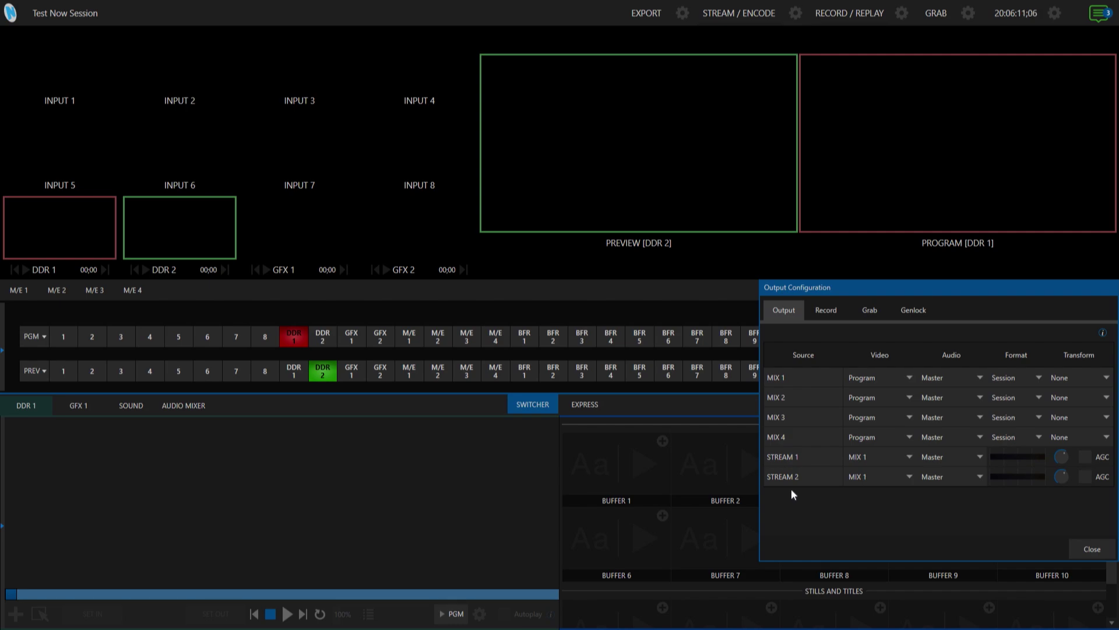
{"action": "left_click", "coordinate": [1075, 548]}
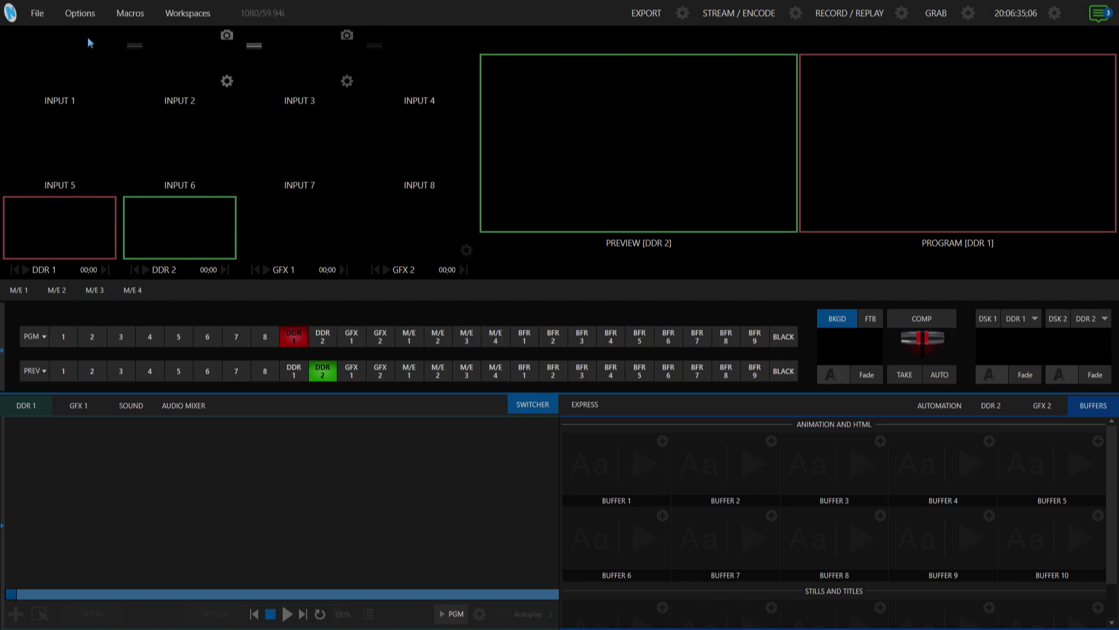
{"action": "left_click", "coordinate": [48, 11]}
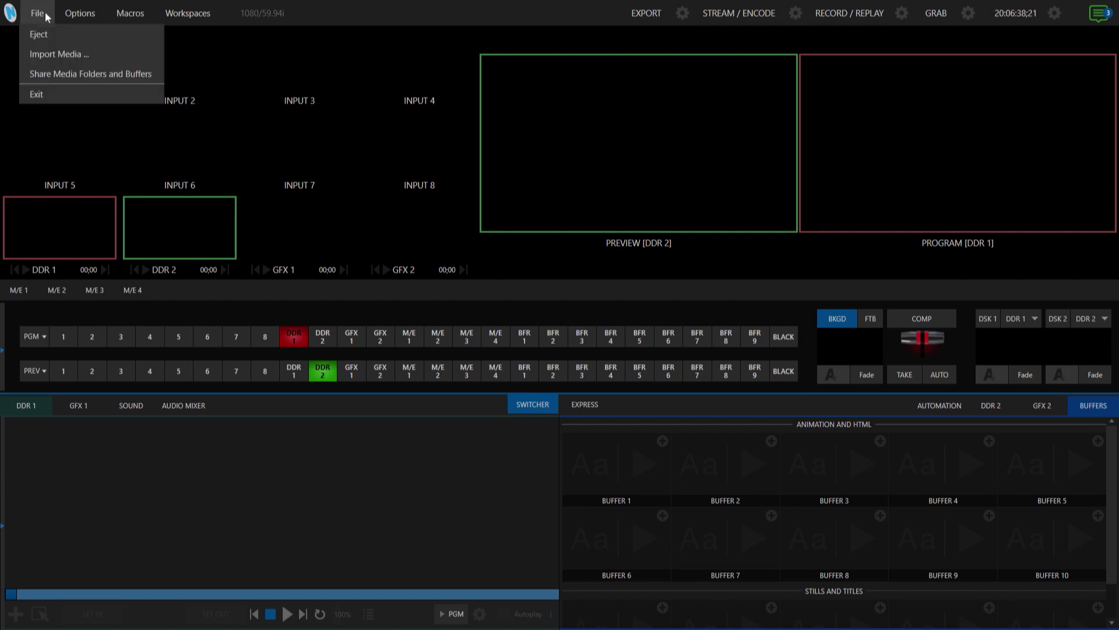
Exit the live session, then shut down TriCaster Now from the Home screen and confirm
{"action": "left_click", "coordinate": [56, 97]}
{"action": "left_click", "coordinate": [616, 365]}
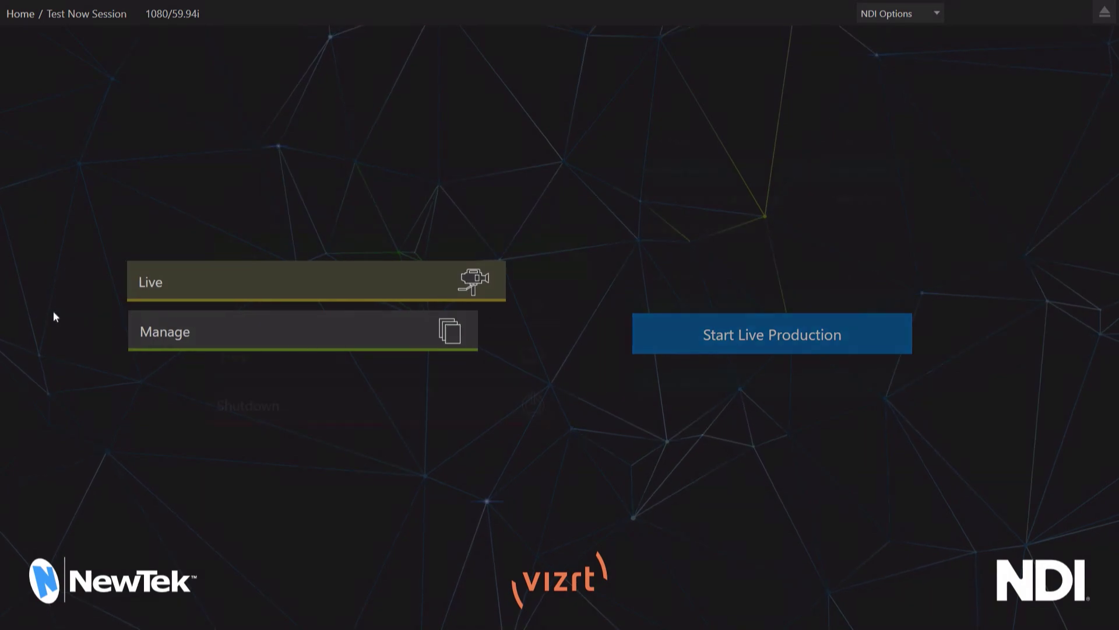
{"action": "left_click", "coordinate": [53, 312]}
{"action": "left_click", "coordinate": [235, 405]}
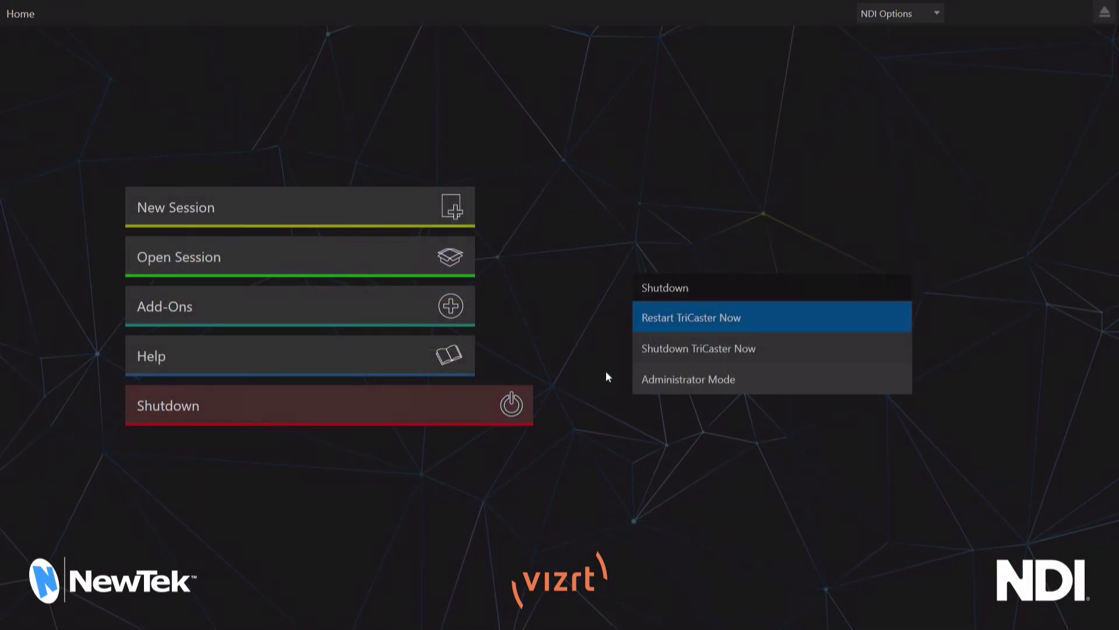
{"action": "left_click", "coordinate": [720, 344]}
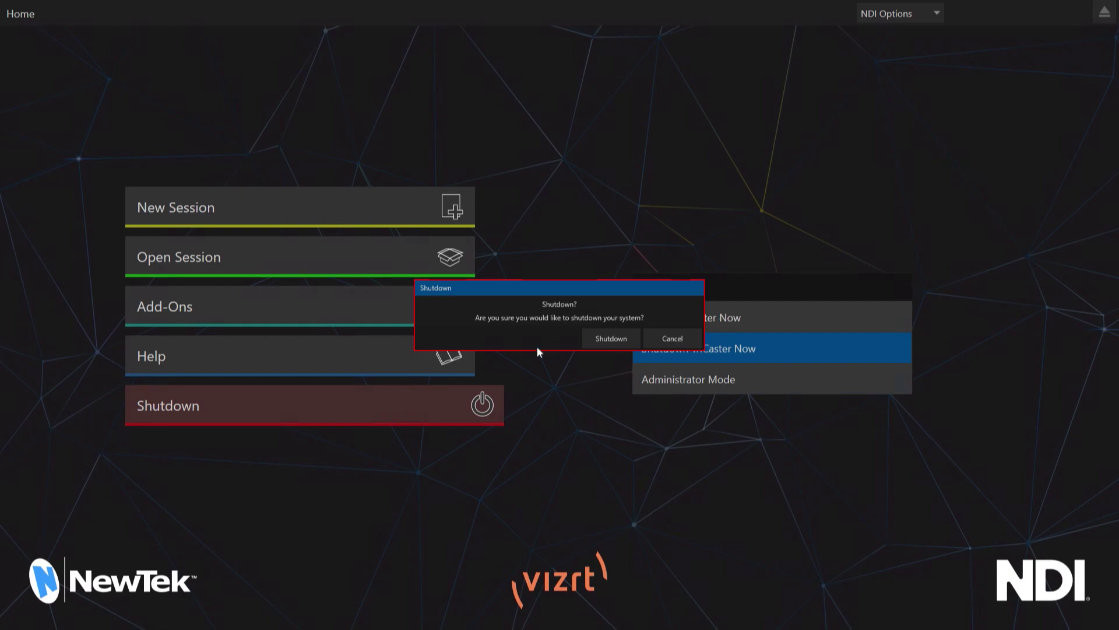
{"action": "left_click", "coordinate": [607, 340]}
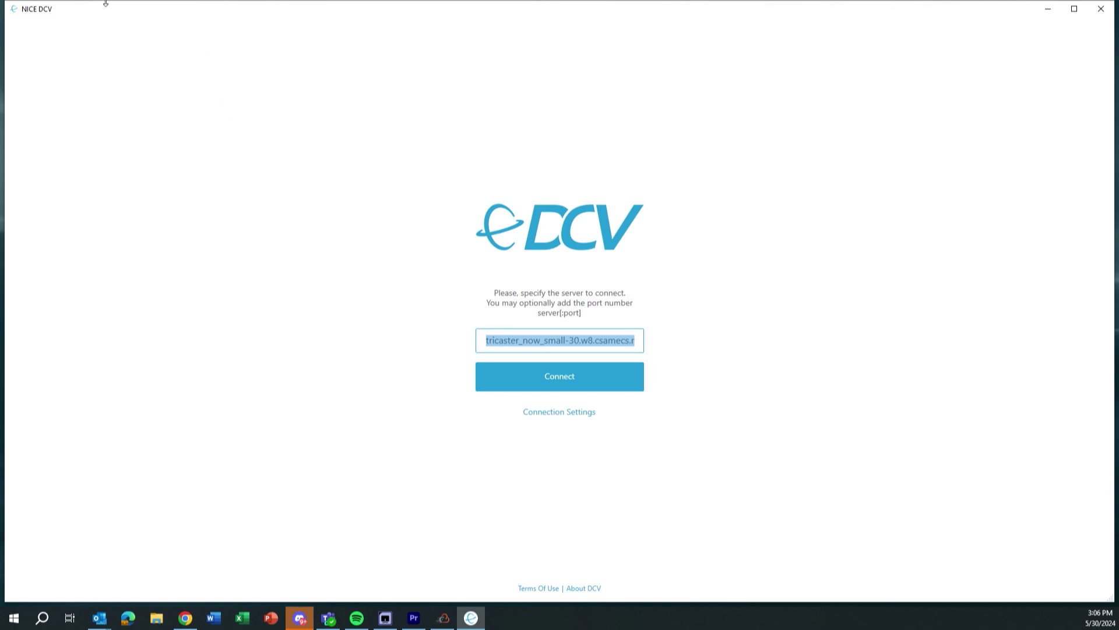
Close the NICE DCV client, check the 100-credit balance, and begin taking the instance offline
{"action": "left_click", "coordinate": [1101, 9]}
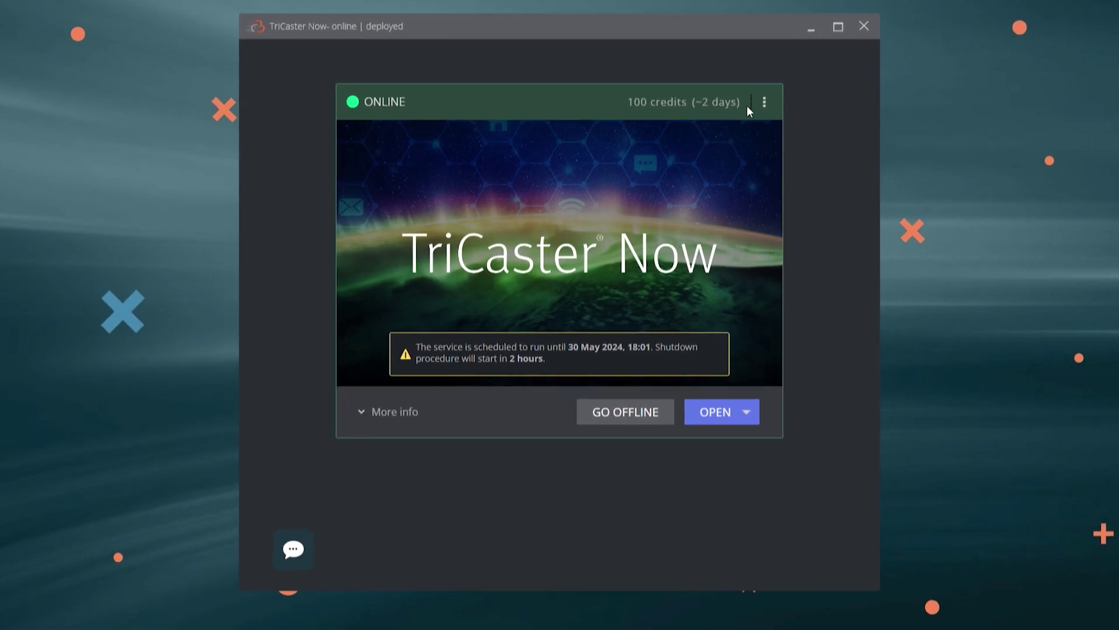
{"action": "left_click_drag", "start_coordinate": [746, 106], "coordinate": [624, 106]}
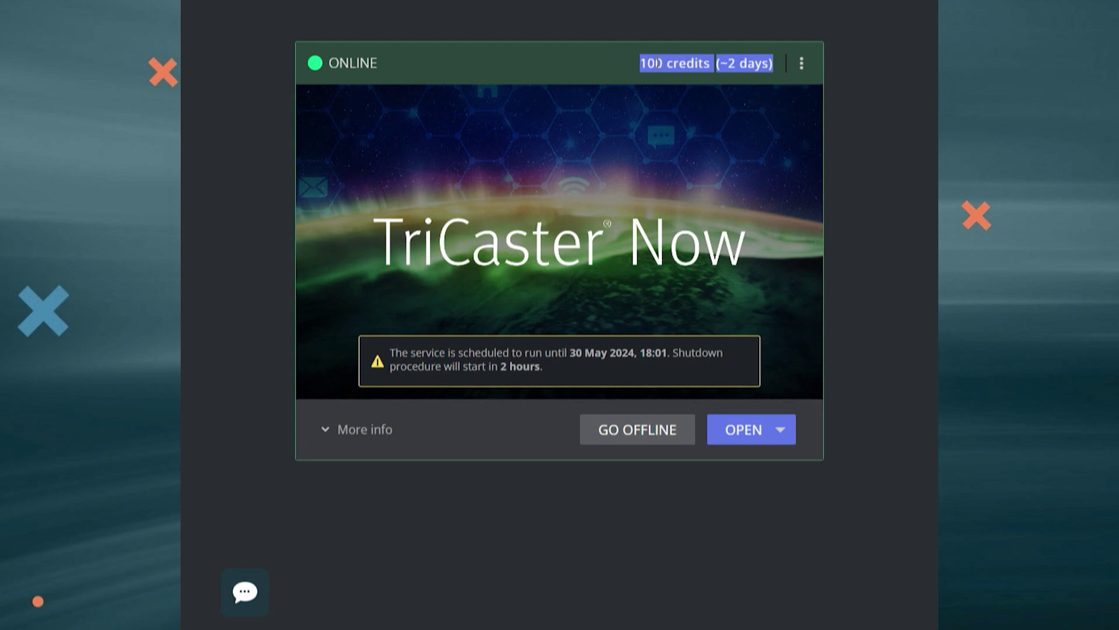
{"action": "left_click", "coordinate": [659, 64]}
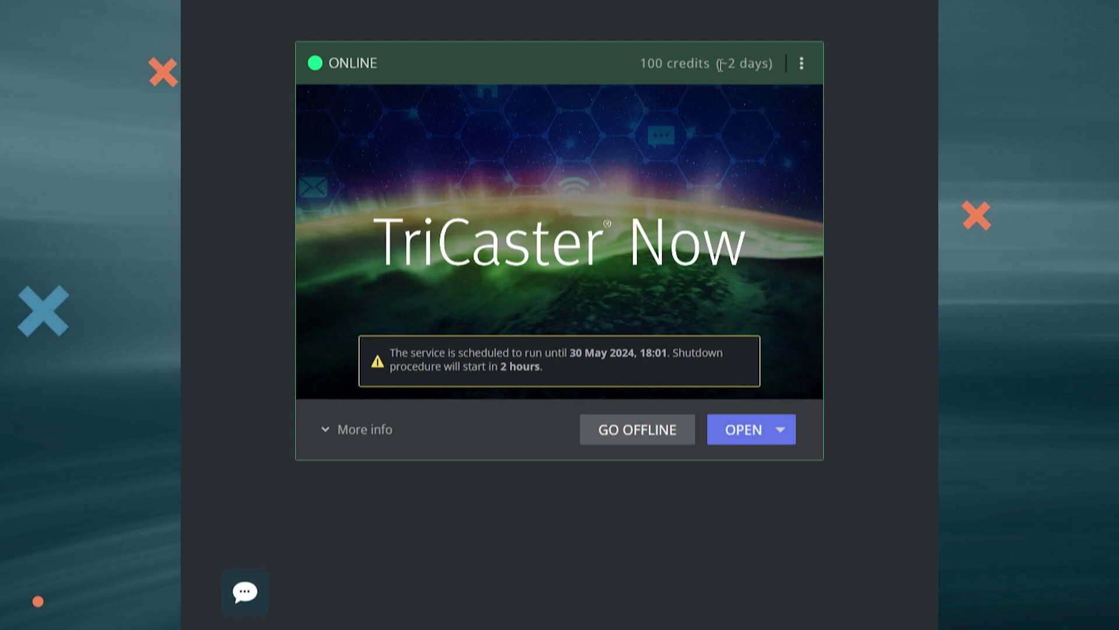
{"action": "left_click_drag", "start_coordinate": [720, 63], "coordinate": [640, 63]}
{"action": "left_click", "coordinate": [752, 100]}
{"action": "left_click", "coordinate": [654, 442]}
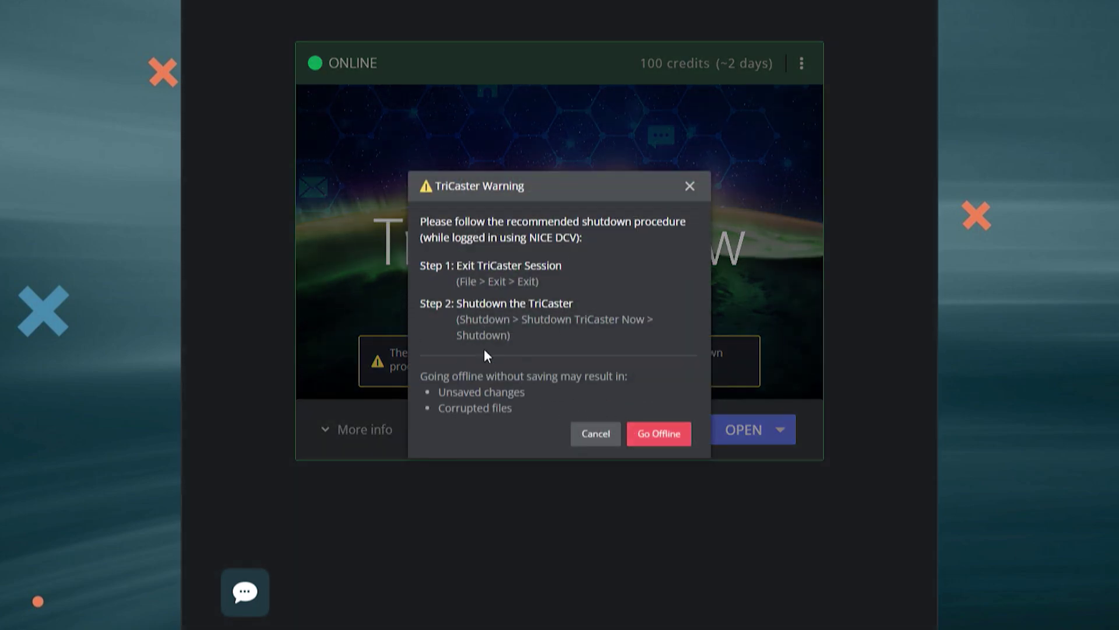
Confirm Go Offline in the warning, then open and close the support chat form
{"action": "left_click", "coordinate": [659, 434]}
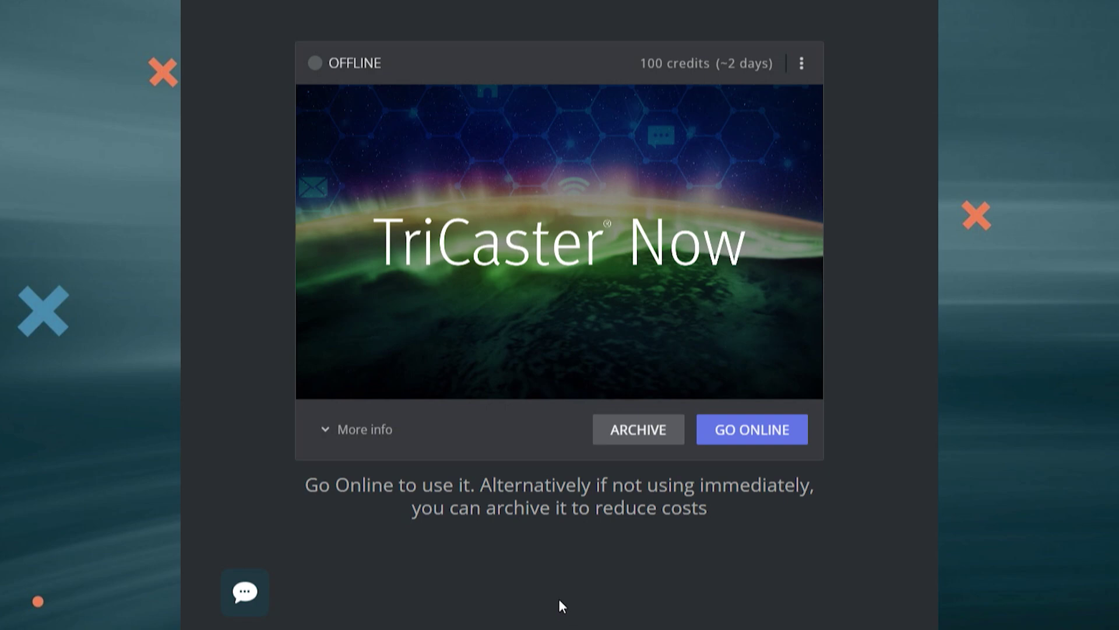
{"action": "left_click", "coordinate": [245, 593]}
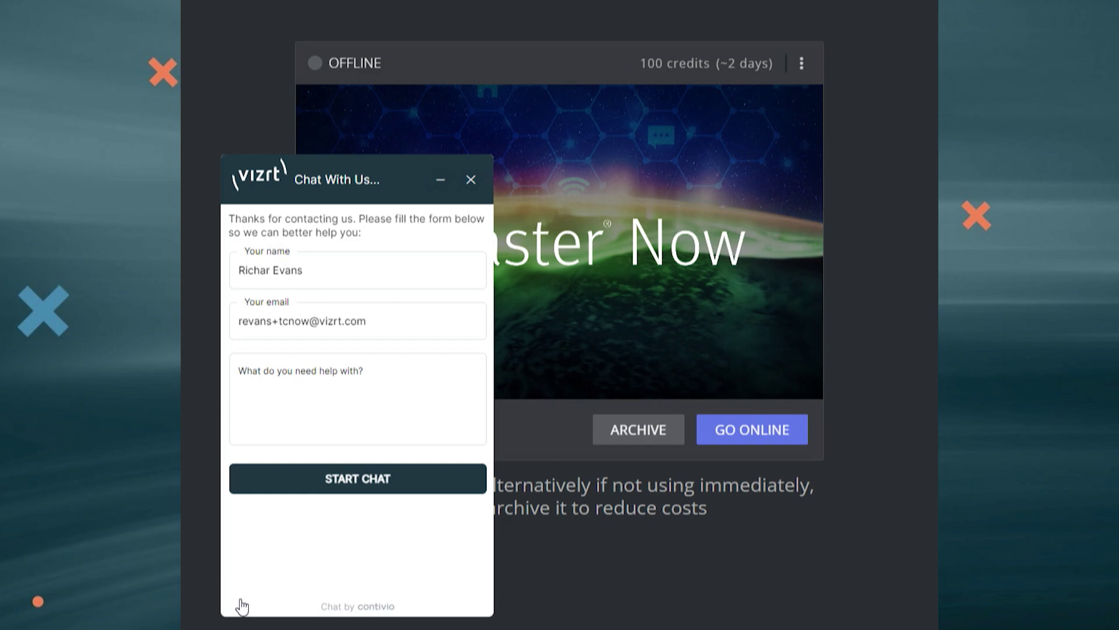
{"action": "left_click", "coordinate": [471, 180]}
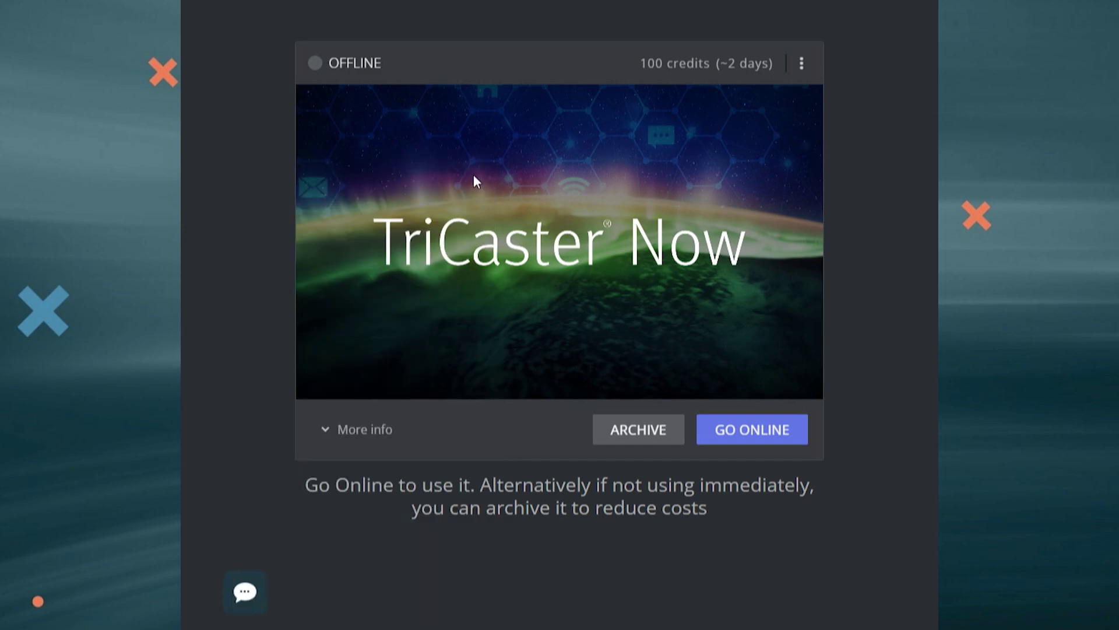